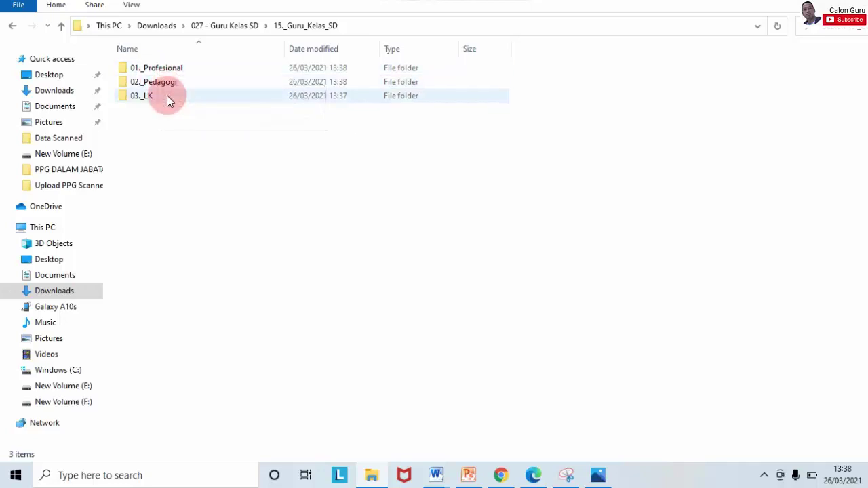
View the contents of the 01._Profesional folder and return to 15._Guru_Kelas_SD.
{"action": "mouse_move", "coordinate": [166, 68]}
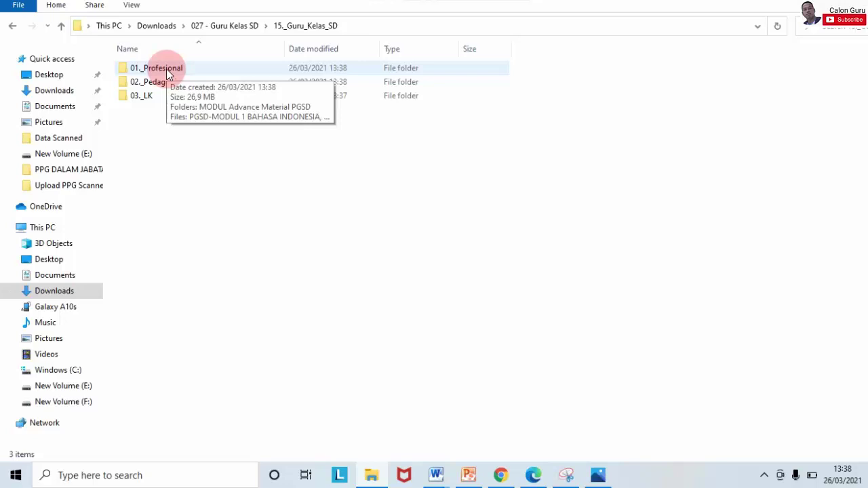
{"action": "double_click", "coordinate": [166, 69]}
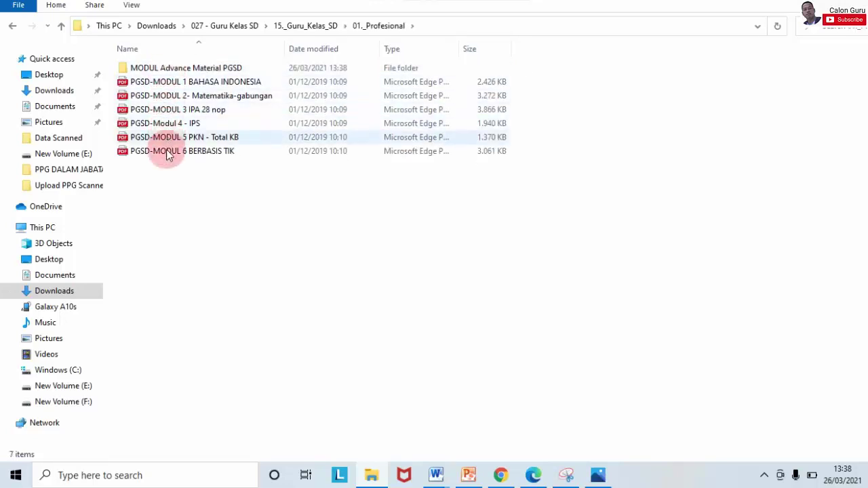
{"action": "left_click", "coordinate": [14, 27]}
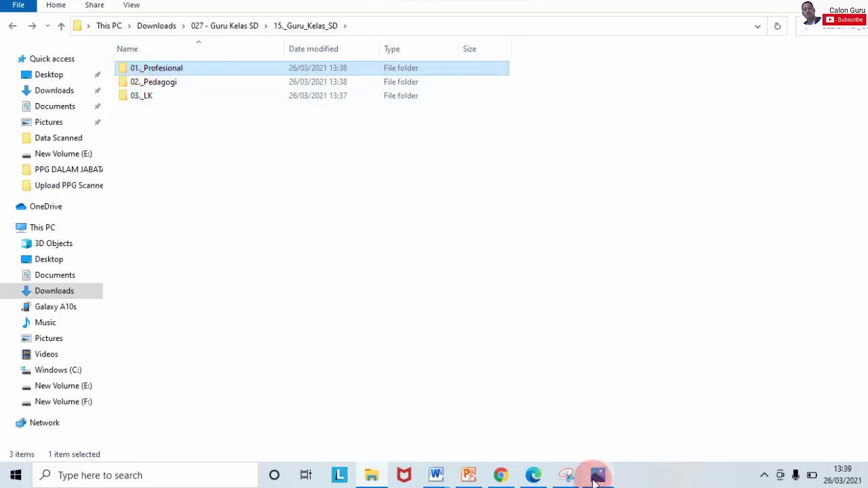
Preview the open PPG Daljab 2021 PDF window without leaving the 15._Guru_Kelas_SD folder.
{"action": "mouse_move", "coordinate": [595, 473]}
{"action": "mouse_move", "coordinate": [631, 416]}
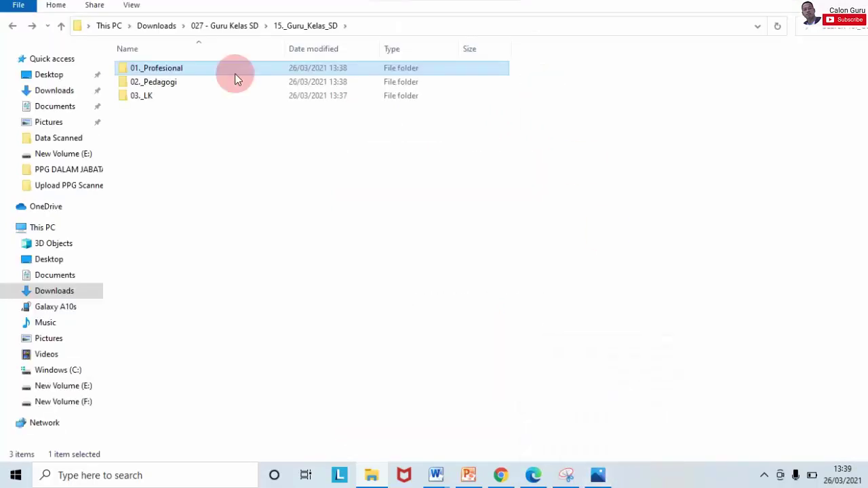
{"action": "mouse_move", "coordinate": [161, 73]}
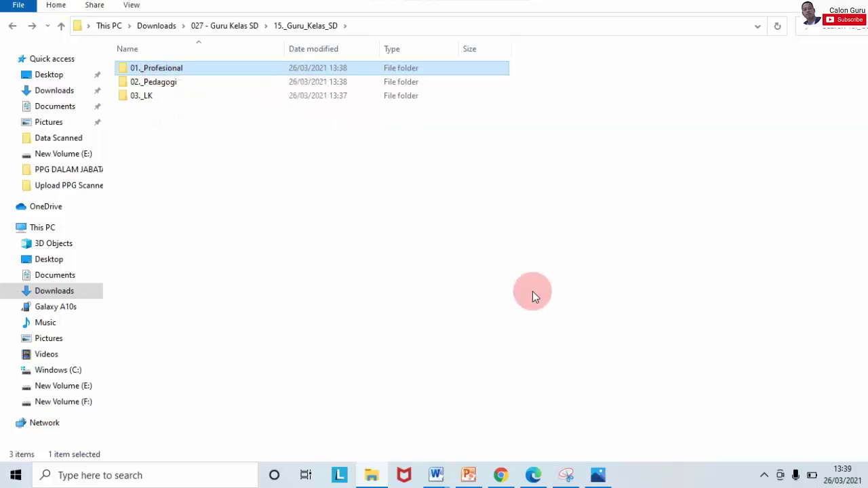
{"action": "mouse_move", "coordinate": [533, 474]}
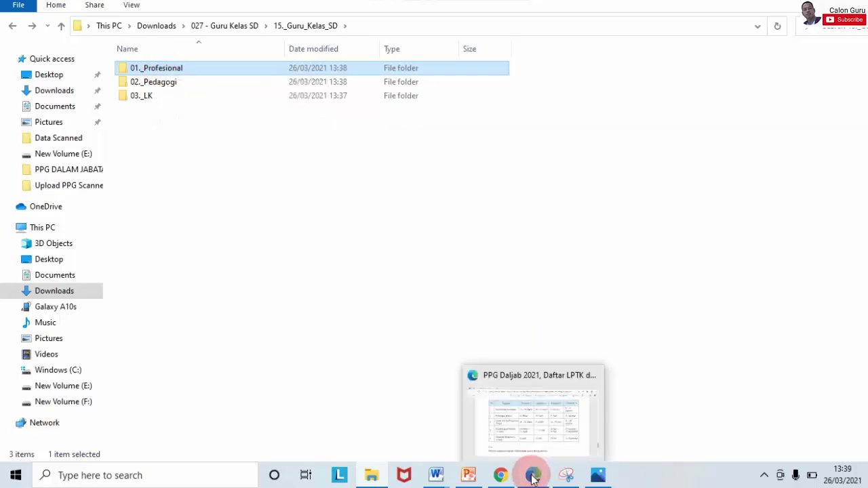
{"action": "mouse_move", "coordinate": [546, 436]}
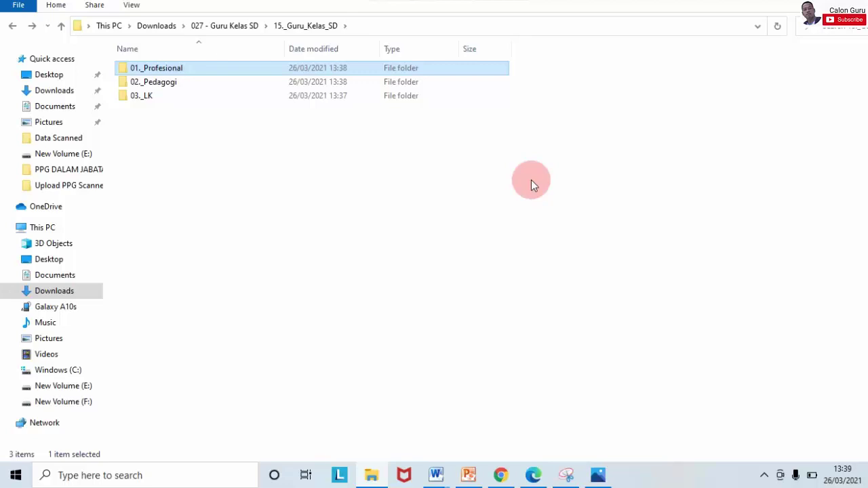
Open the 01._Profesional folder and examine its Advance Material subfolder entry and the PGSD module PDFs 1 to 6.
{"action": "double_click", "coordinate": [164, 69]}
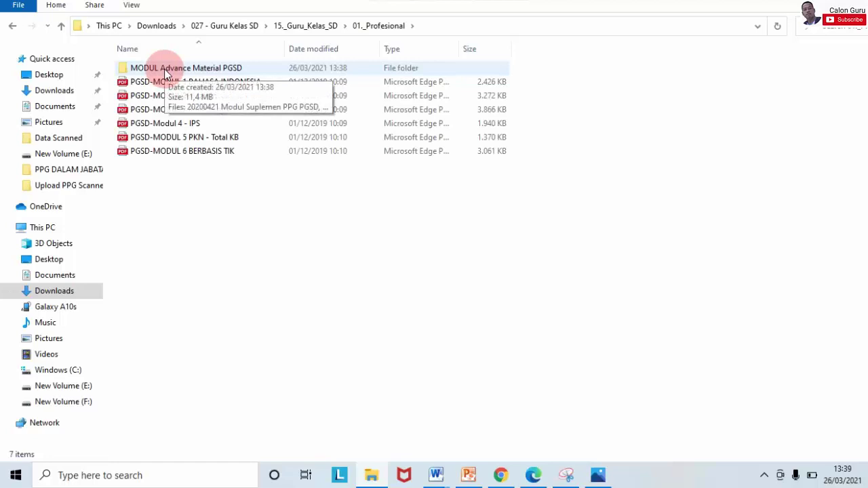
{"action": "left_click", "coordinate": [129, 70]}
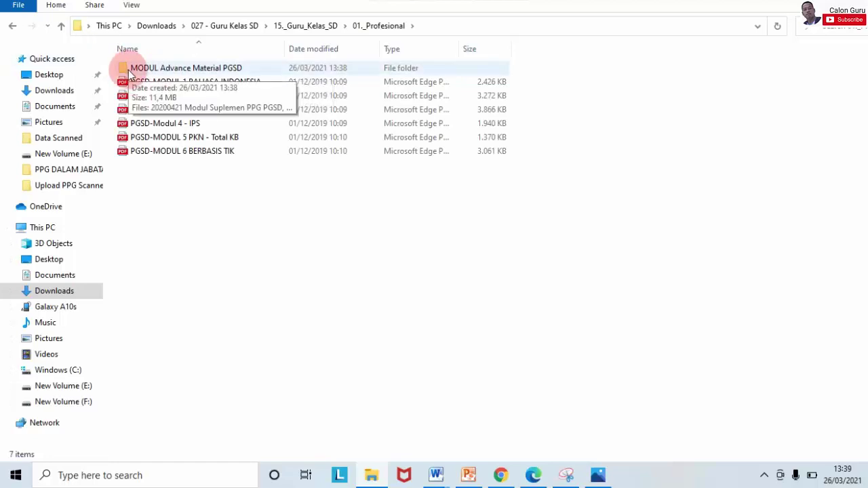
{"action": "left_click", "coordinate": [147, 84]}
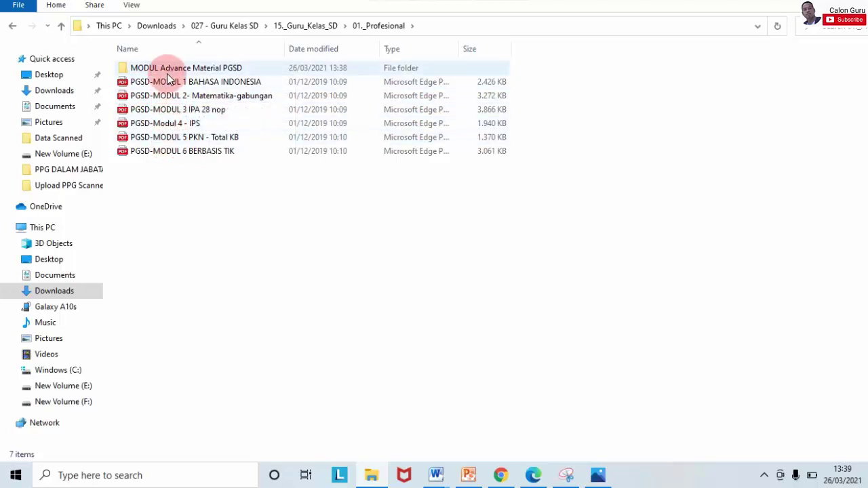
{"action": "left_click", "coordinate": [191, 152]}
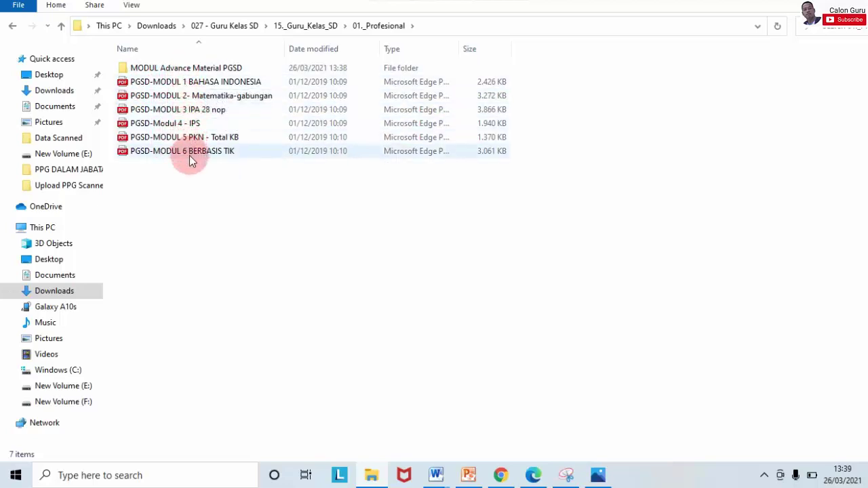
{"action": "left_click", "coordinate": [206, 84]}
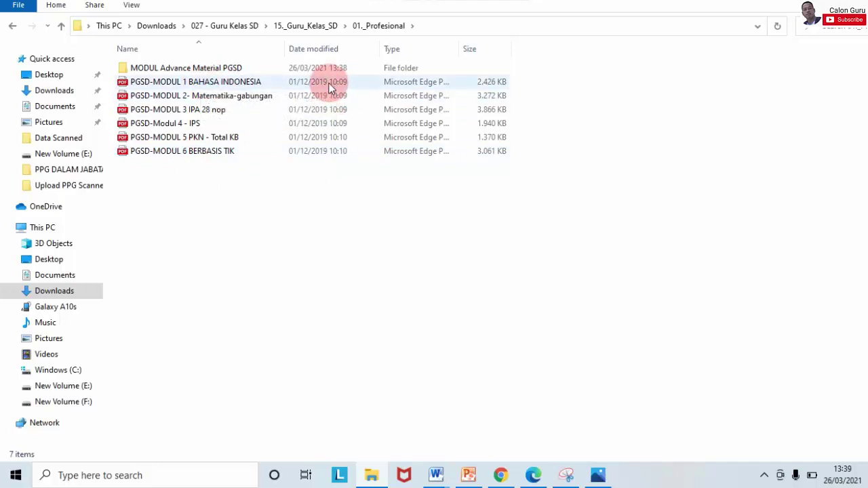
{"action": "left_click", "coordinate": [330, 153]}
{"action": "double_click", "coordinate": [330, 160]}
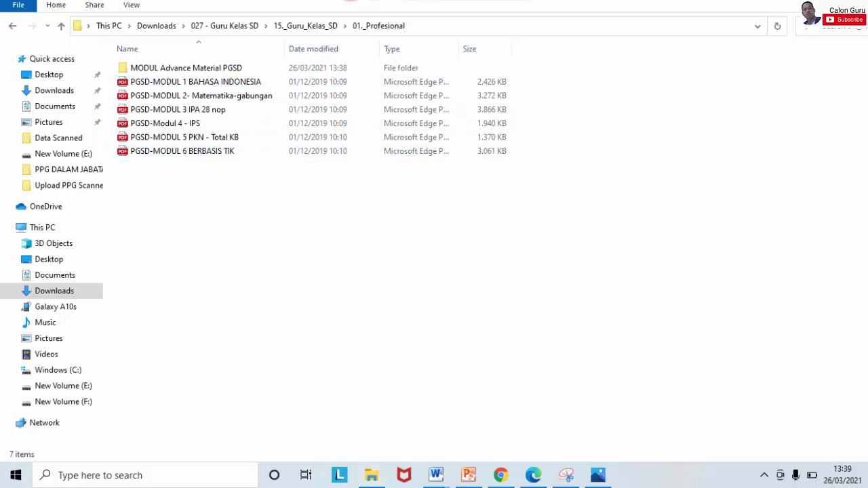
{"action": "left_click", "coordinate": [346, 199]}
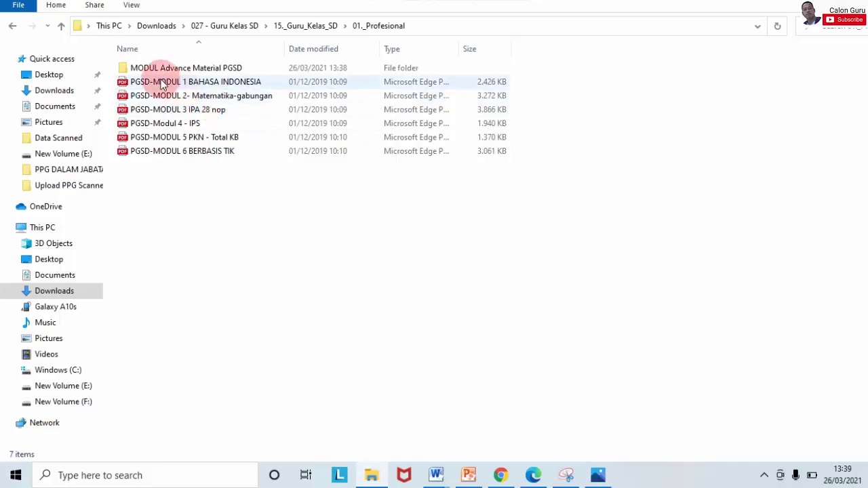
Inspect the files in the MODUL Advance Material PGSD subfolder, compare them with the main modules, and return to 15._Guru_Kelas_SD.
{"action": "double_click", "coordinate": [201, 70]}
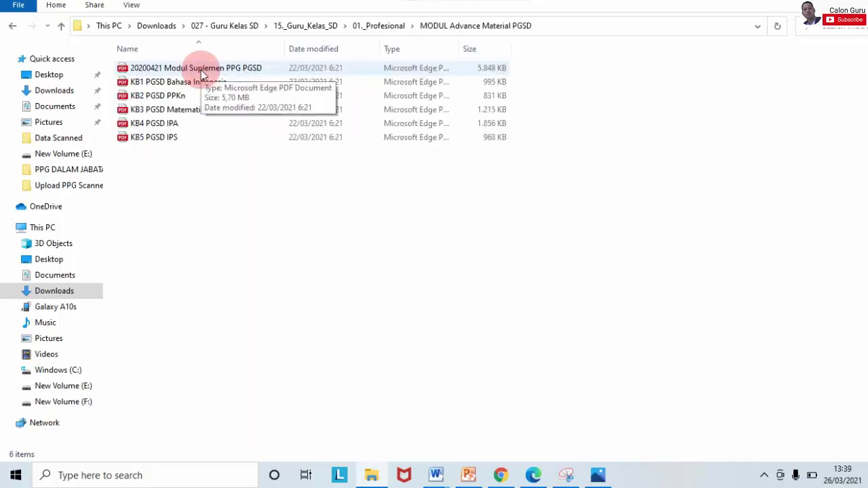
{"action": "left_click", "coordinate": [12, 29]}
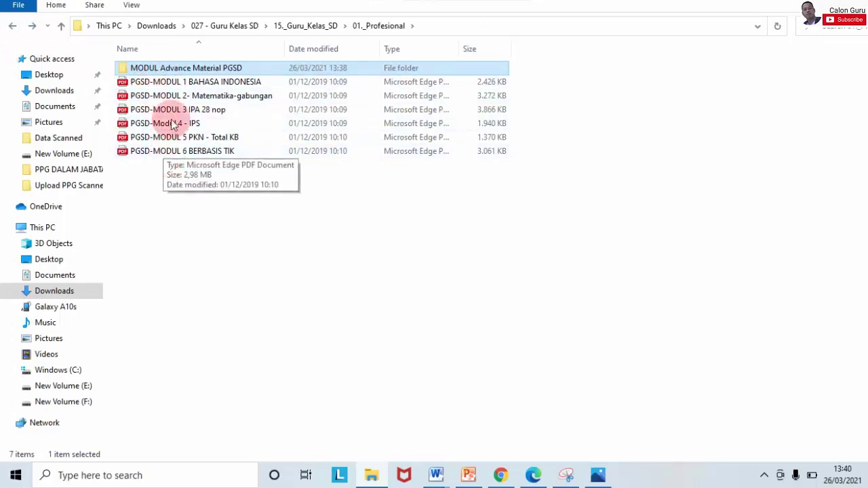
{"action": "double_click", "coordinate": [162, 69]}
{"action": "left_click", "coordinate": [170, 194]}
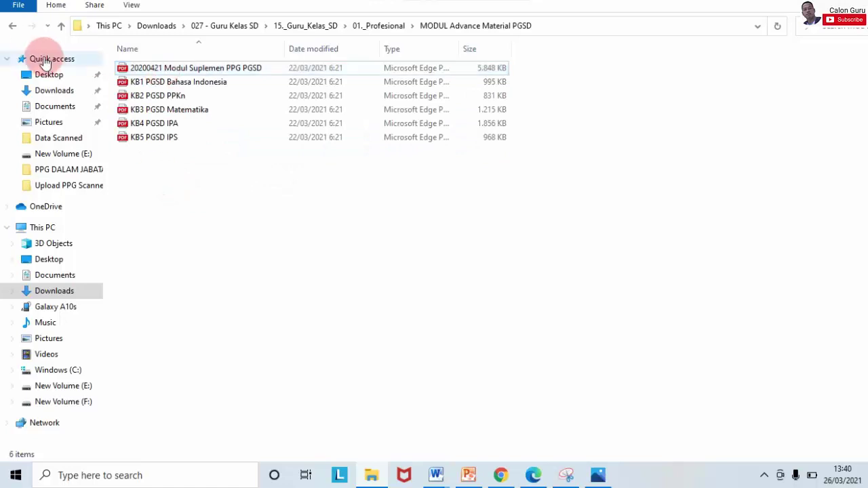
{"action": "left_click", "coordinate": [13, 27]}
{"action": "left_click", "coordinate": [14, 27]}
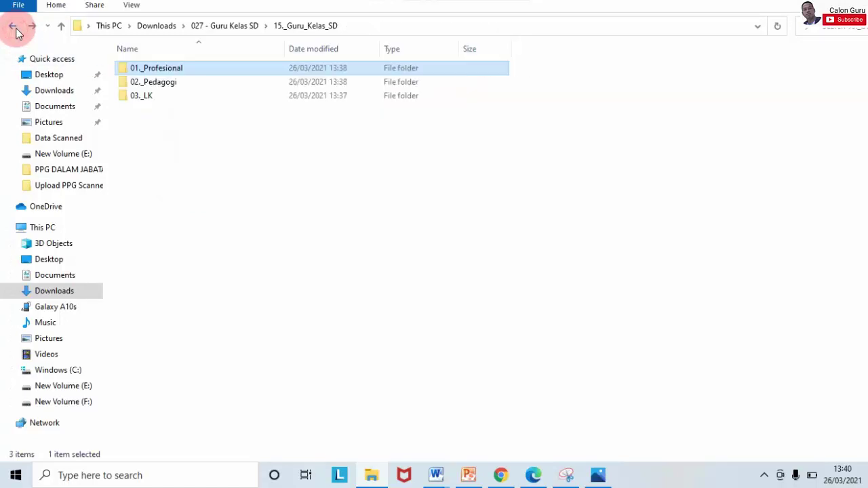
Review 01._Profesional and its MODUL Advance Material PGSD subfolder once more, then go back up to 15._Guru_Kelas_SD.
{"action": "left_click", "coordinate": [169, 69]}
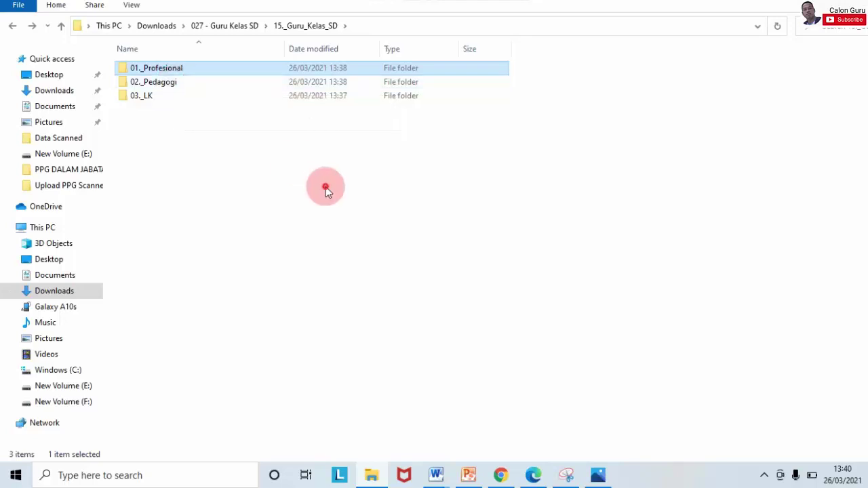
{"action": "left_click", "coordinate": [325, 186]}
{"action": "double_click", "coordinate": [172, 71]}
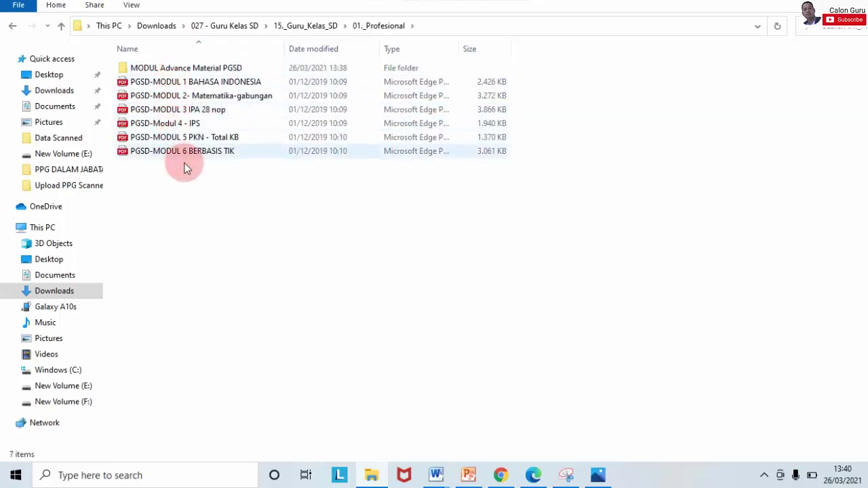
{"action": "double_click", "coordinate": [187, 68]}
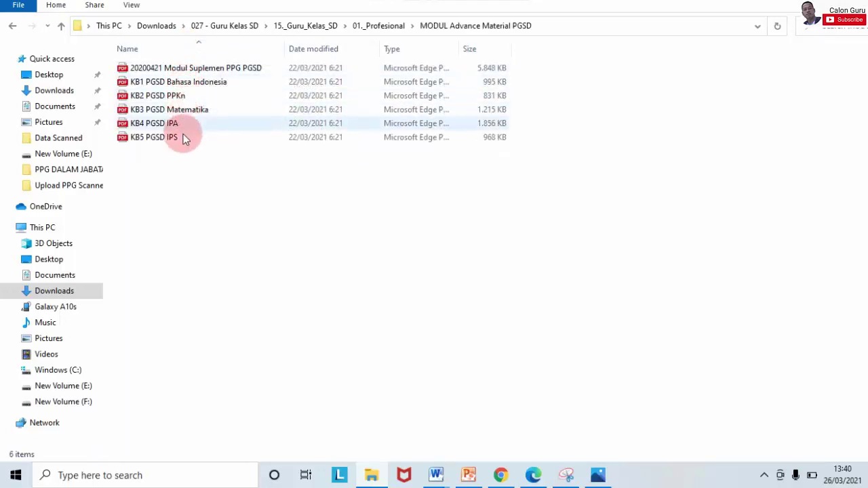
{"action": "left_click", "coordinate": [13, 27]}
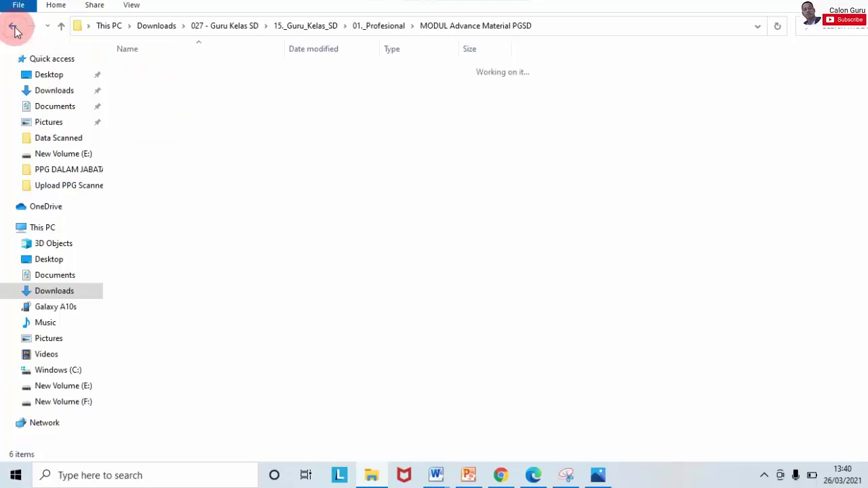
{"action": "left_click", "coordinate": [13, 27]}
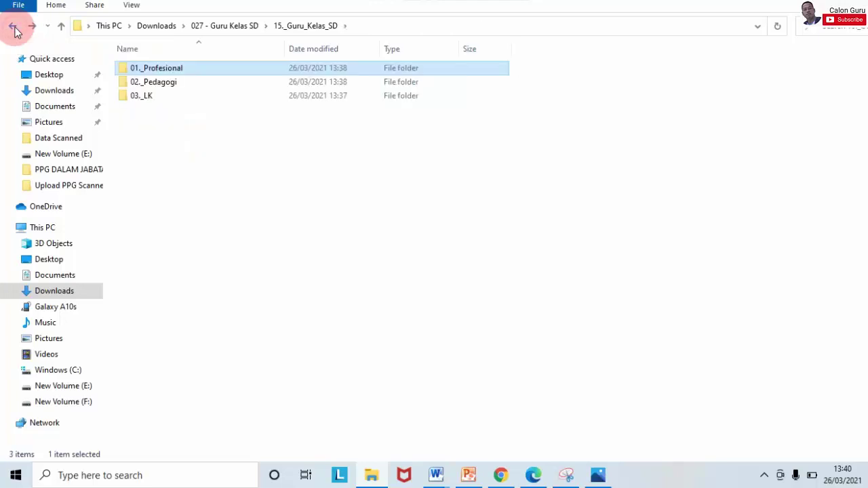
View the module PDFs in the 02._Pedagogi folder and return to 15._Guru_Kelas_SD.
{"action": "double_click", "coordinate": [156, 84]}
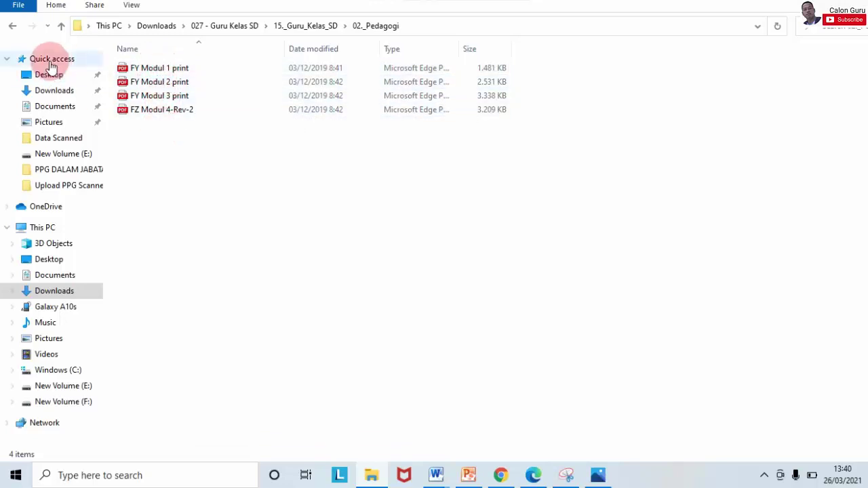
{"action": "left_click", "coordinate": [13, 27]}
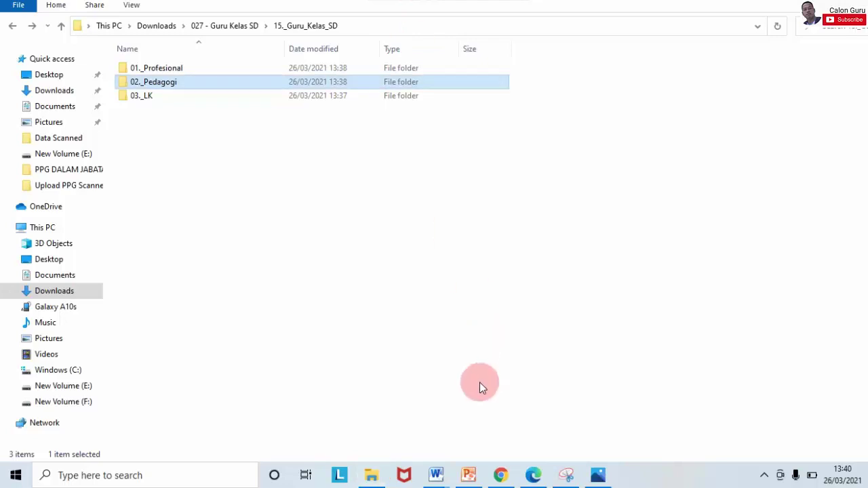
Switch to Microsoft Edge to check the Pembelajaran Mandiri dates in the PPG Daljab 2021 schedule, and return to File Explorer.
{"action": "mouse_move", "coordinate": [534, 478]}
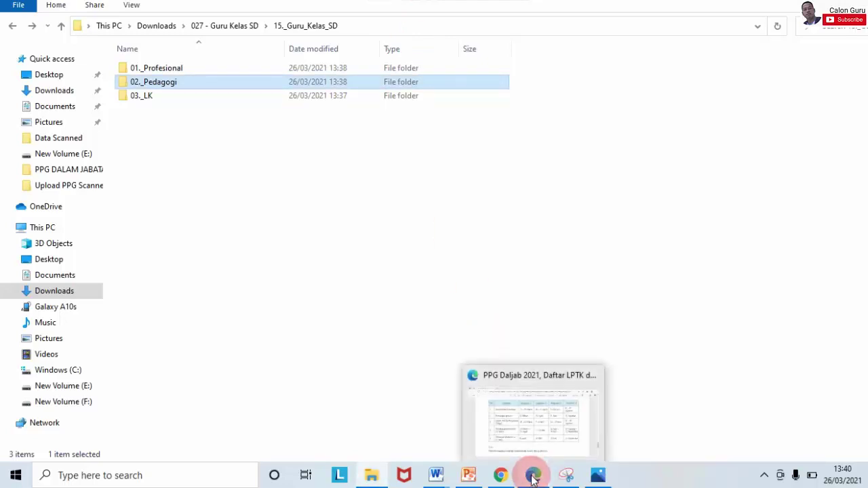
{"action": "mouse_move", "coordinate": [532, 436]}
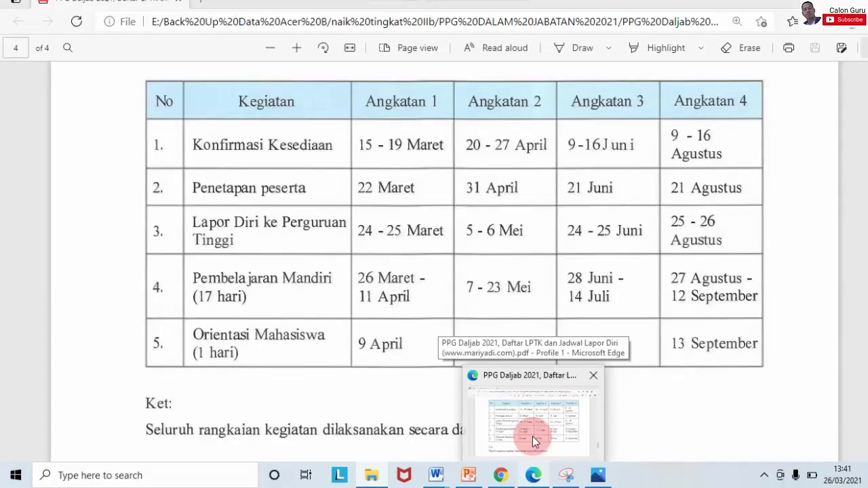
{"action": "left_click", "coordinate": [532, 436]}
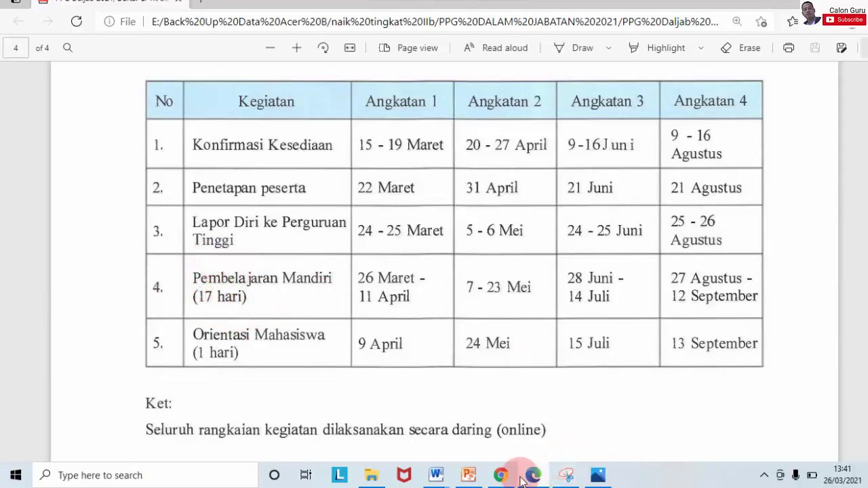
{"action": "left_click", "coordinate": [366, 473]}
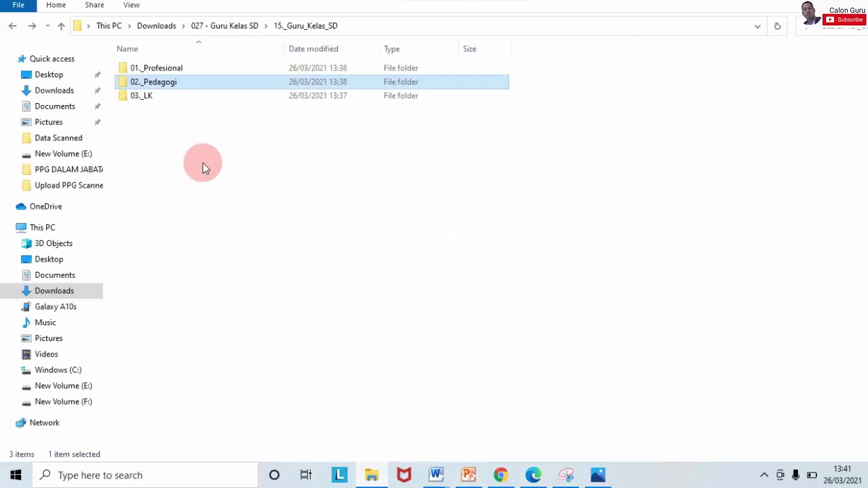
Open PGSD-MODUL 1 BAHASA INDONESIA from the 01._Profesional folder and skim its first pages, returning to the cover.
{"action": "double_click", "coordinate": [191, 69]}
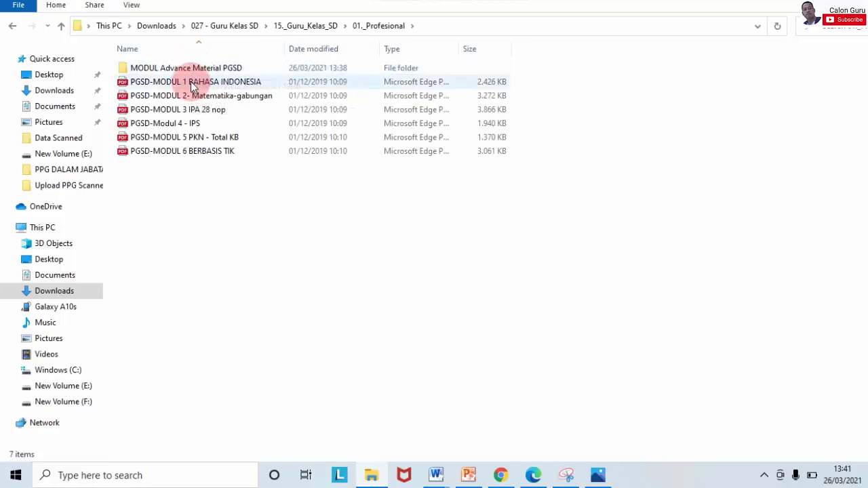
{"action": "left_click", "coordinate": [193, 84]}
{"action": "double_click", "coordinate": [194, 84]}
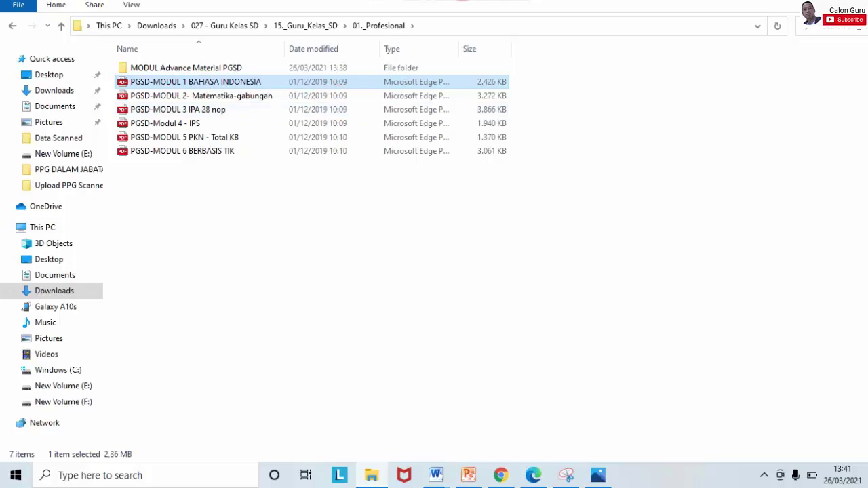
{"action": "double_click", "coordinate": [241, 87]}
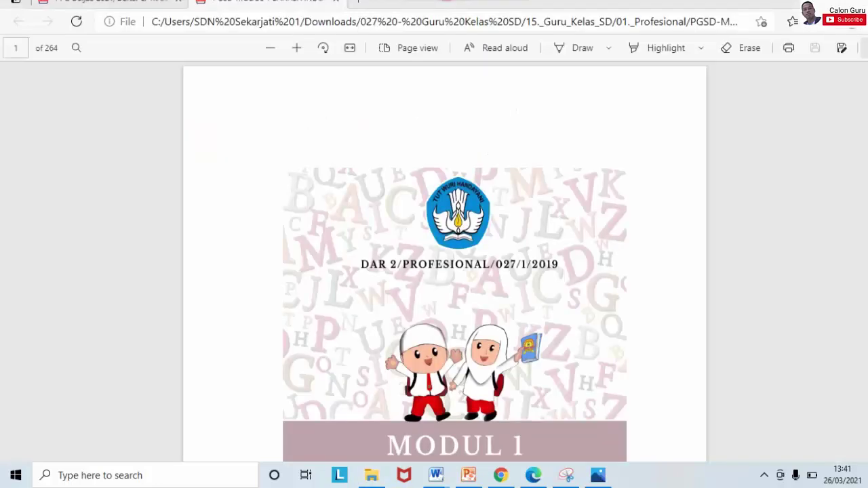
{"action": "left_click", "coordinate": [654, 82]}
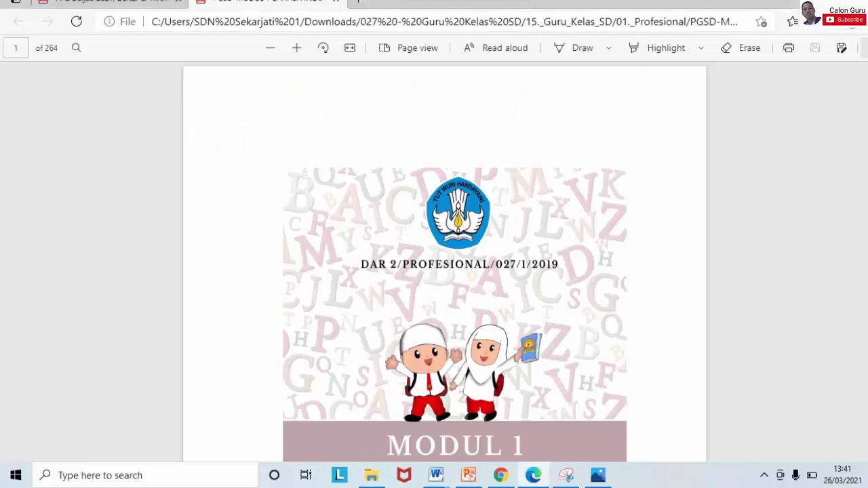
{"action": "scroll", "coordinate": [444, 264], "scroll_direction": "down", "scroll_amount": 10}
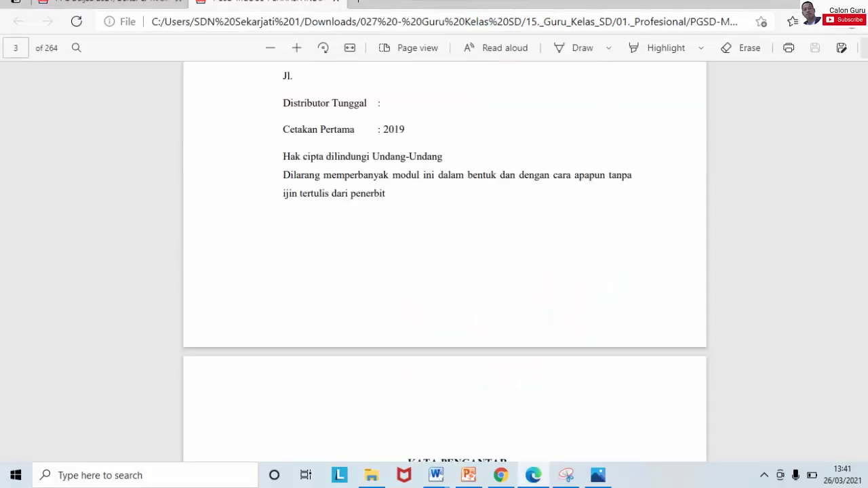
{"action": "scroll", "coordinate": [444, 264], "scroll_direction": "up", "scroll_amount": 10}
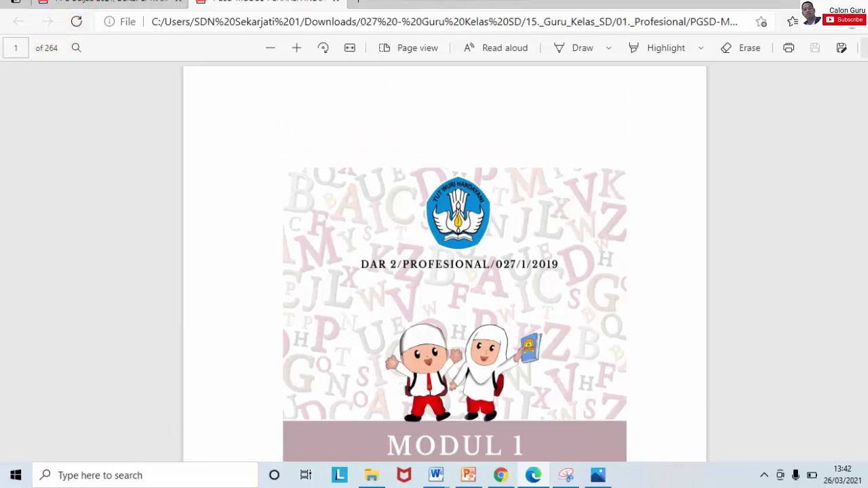
Skim the Modul 1 Bahasa Indonesia PDF from its cover through the study instructions to the sample texts.
{"action": "scroll", "coordinate": [444, 265], "scroll_direction": "down", "scroll_amount": 12}
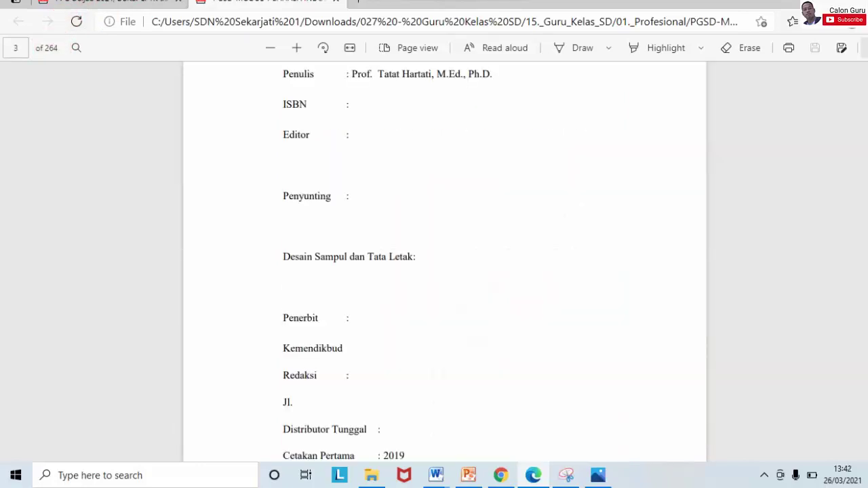
{"action": "scroll", "coordinate": [444, 264], "scroll_direction": "up", "scroll_amount": 8}
{"action": "scroll", "coordinate": [444, 264], "scroll_direction": "down", "scroll_amount": 20}
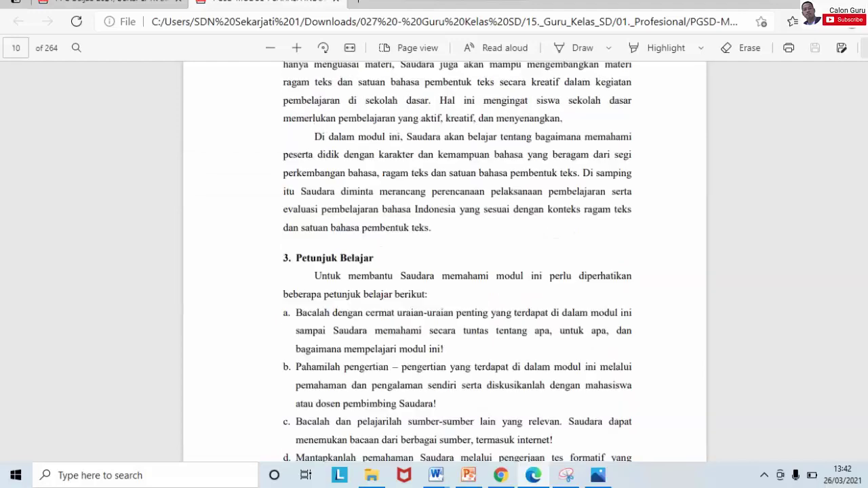
{"action": "scroll", "coordinate": [444, 264], "scroll_direction": "down", "scroll_amount": 15}
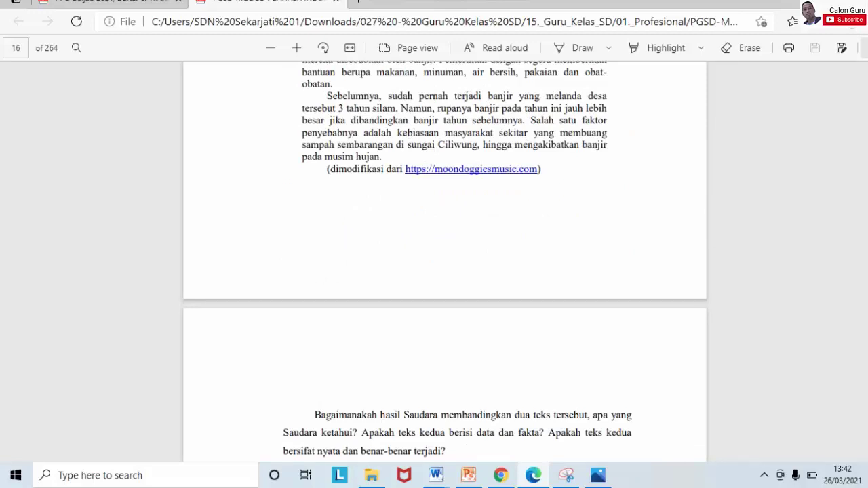
{"action": "scroll", "coordinate": [444, 261], "scroll_direction": "down", "scroll_amount": 15}
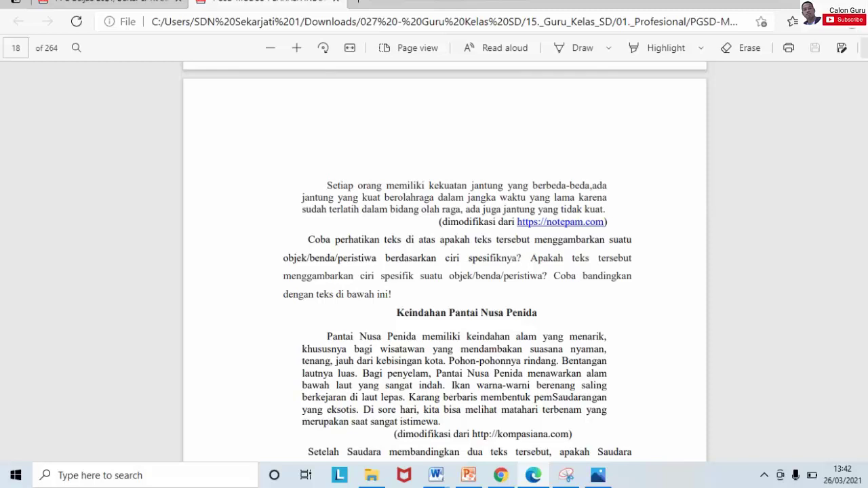
{"action": "scroll", "coordinate": [444, 264], "scroll_direction": "down", "scroll_amount": 20}
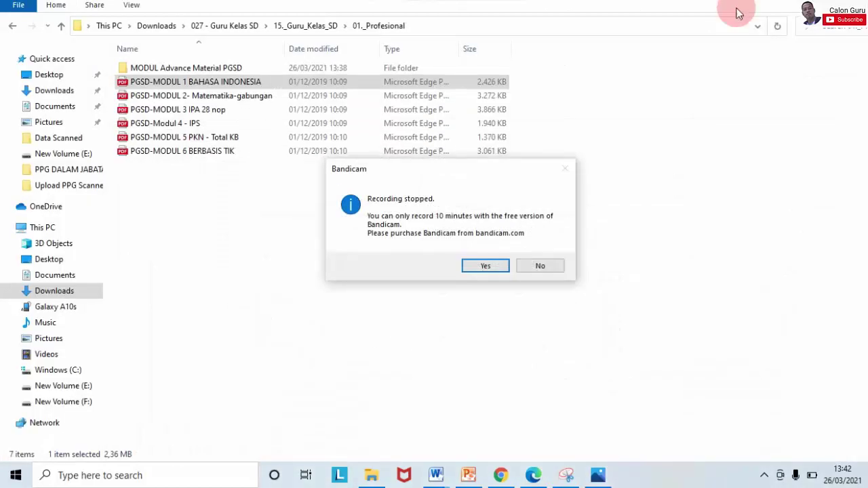
Decline the Bandicam purchase notice in File Explorer and go back from 01._Profesional to 15._Guru_Kelas_SD.
{"action": "left_click", "coordinate": [534, 260]}
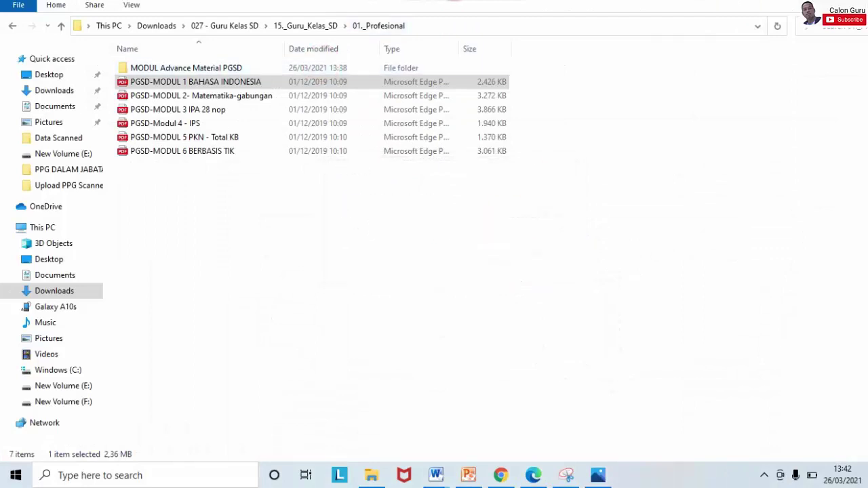
{"action": "left_click", "coordinate": [173, 83]}
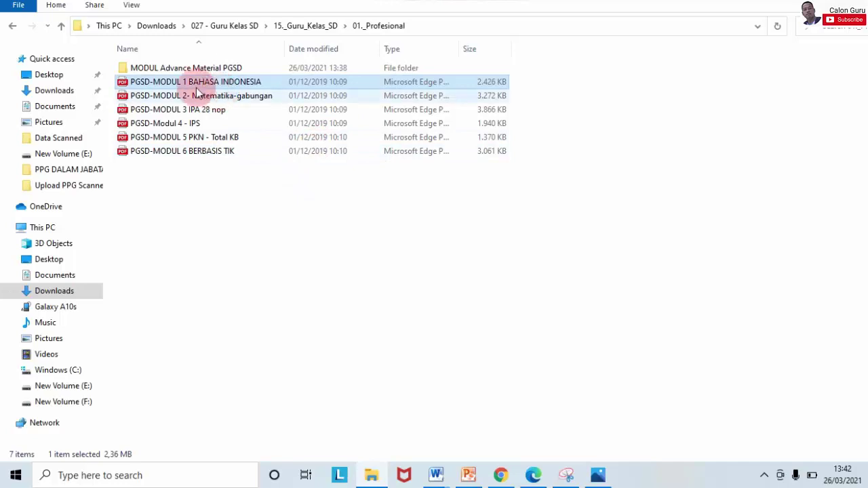
{"action": "left_click", "coordinate": [12, 27]}
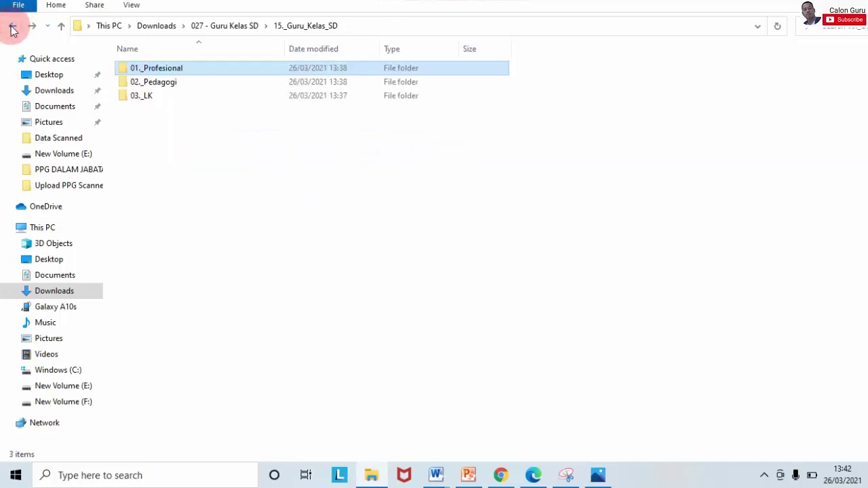
Open LK 1- Lembar Kerja Belajar Mandiri from the 03._LK folder in Word and enable editing.
{"action": "double_click", "coordinate": [163, 99]}
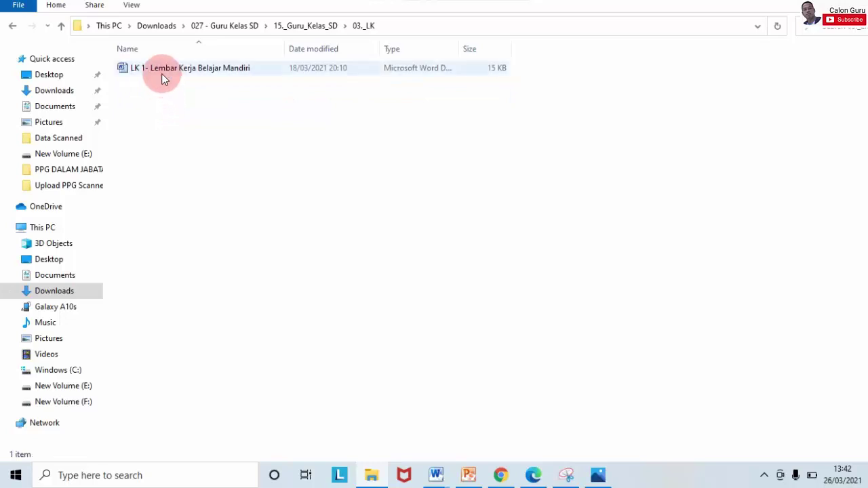
{"action": "left_click", "coordinate": [161, 79]}
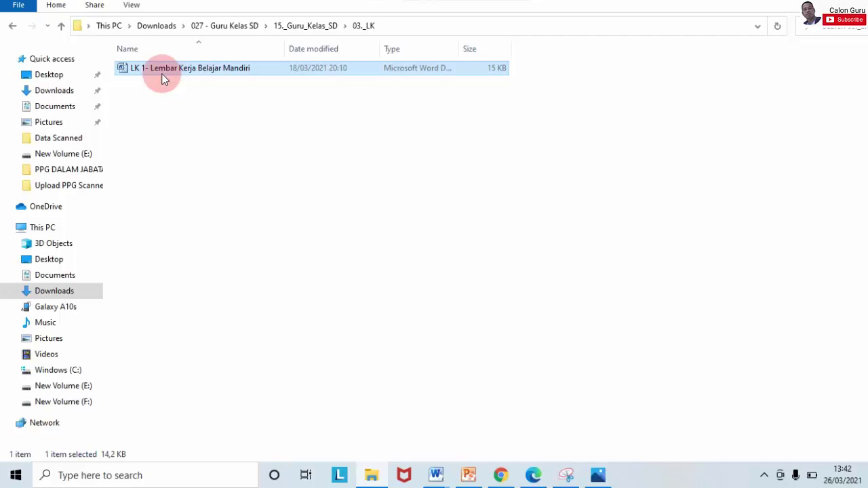
{"action": "left_click", "coordinate": [435, 482]}
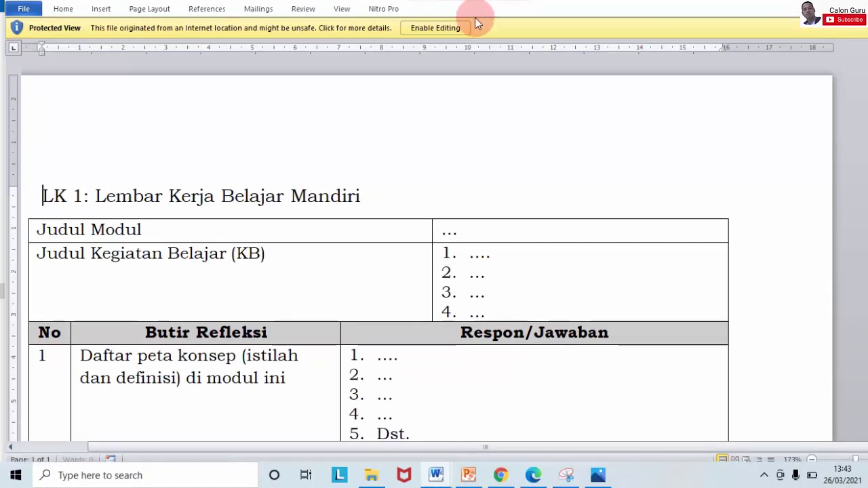
{"action": "left_click", "coordinate": [450, 27]}
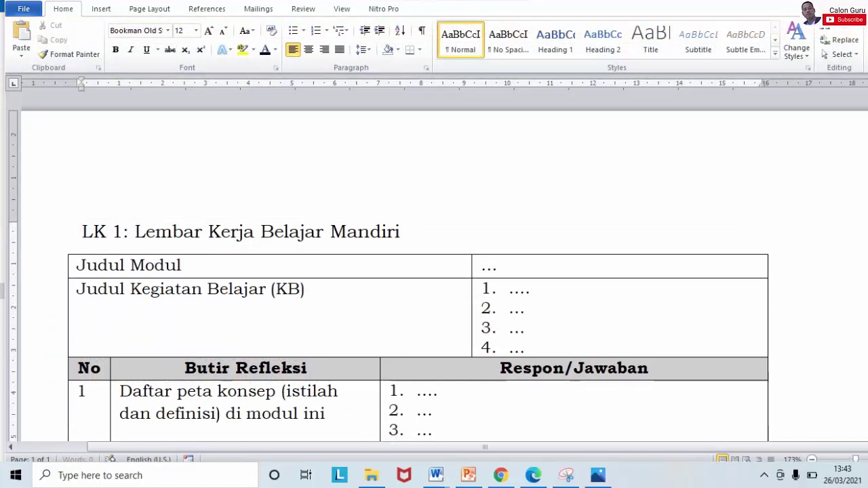
Review the worksheet's module title, Kegiatan Belajar and Butir Refleksi rows.
{"action": "scroll", "coordinate": [418, 305], "scroll_direction": "down", "scroll_amount": 2}
{"action": "scroll", "coordinate": [418, 271], "scroll_direction": "down", "scroll_amount": 2}
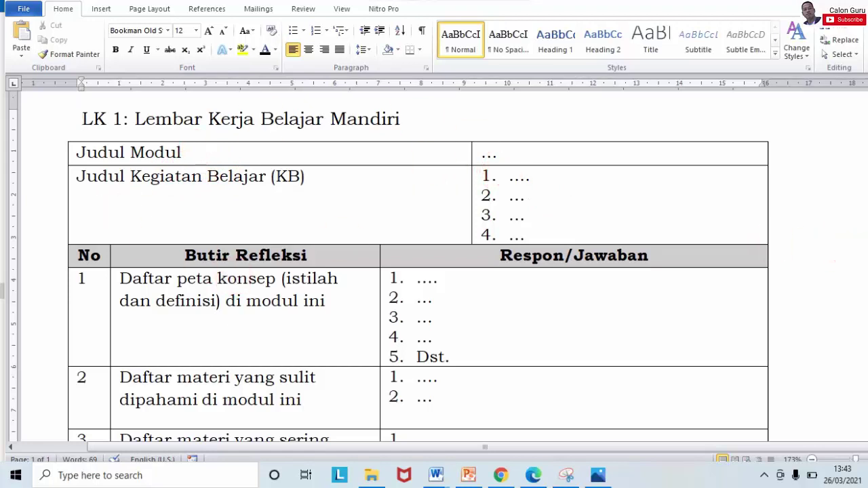
{"action": "scroll", "coordinate": [566, 168], "scroll_direction": "up", "scroll_amount": 1}
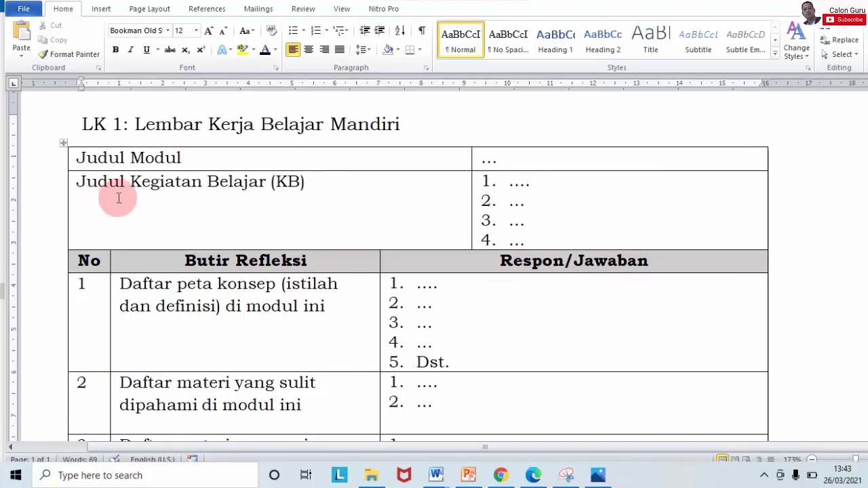
Switch to Microsoft Edge and go from the cover of the Modul 1 PDF to its Daftar Isi page.
{"action": "left_click", "coordinate": [532, 475]}
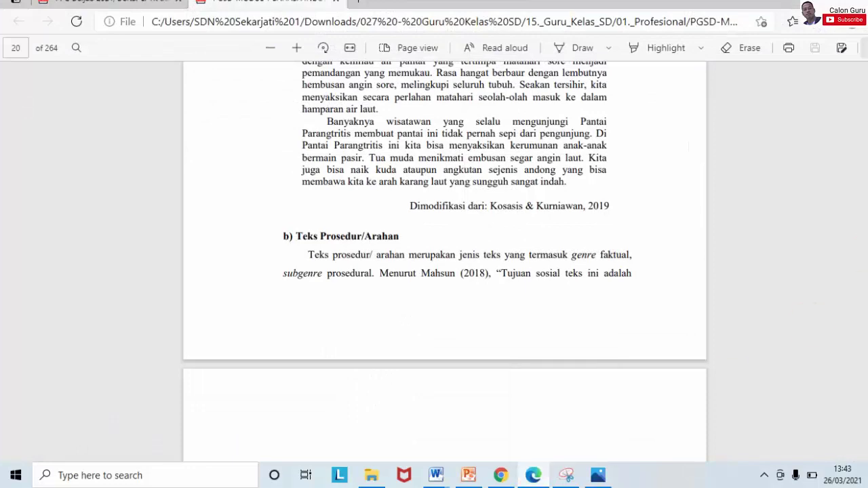
{"action": "key", "text": "Home"}
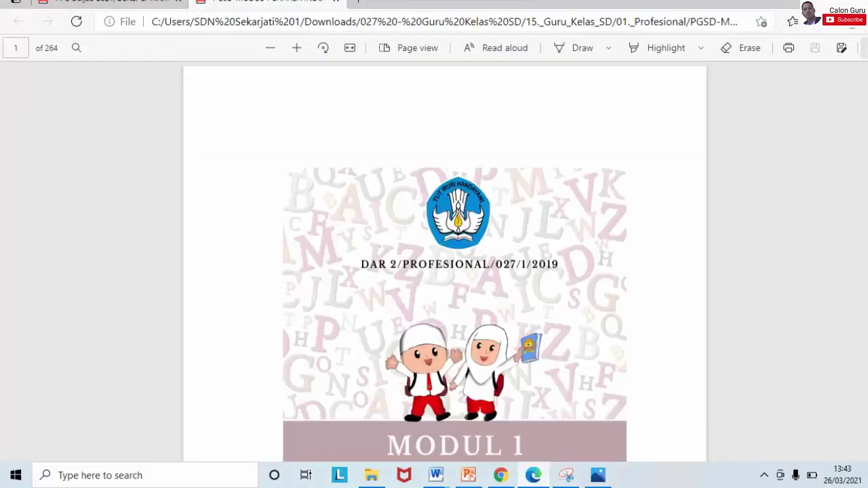
{"action": "scroll", "coordinate": [444, 271], "scroll_direction": "down", "scroll_amount": 10}
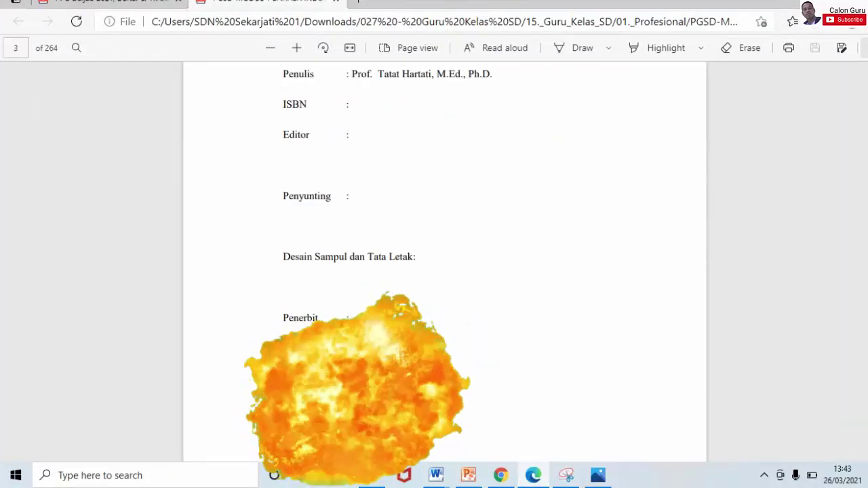
{"action": "scroll", "coordinate": [555, 428], "scroll_direction": "down", "scroll_amount": 10}
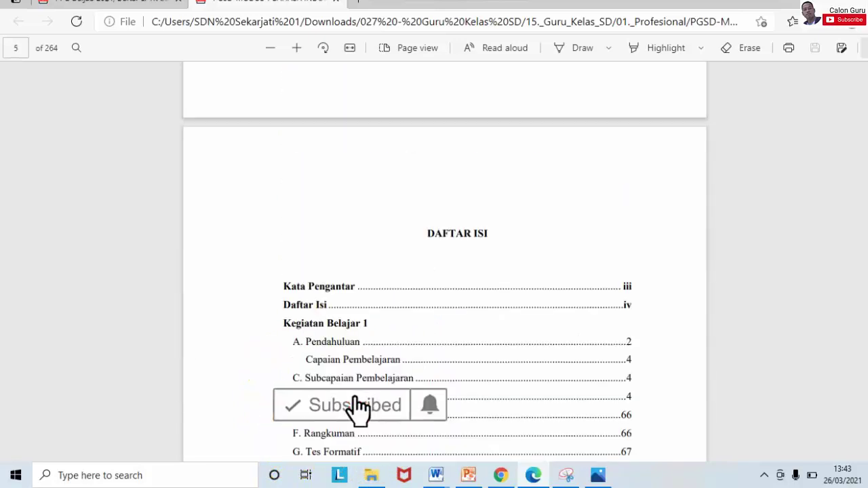
Examine the Kegiatan Belajar sections in the Daftar Isi and select the Kegiatan Belajar 1 heading.
{"action": "scroll", "coordinate": [444, 271], "scroll_direction": "down", "scroll_amount": 4}
{"action": "scroll", "coordinate": [444, 271], "scroll_direction": "up", "scroll_amount": 8}
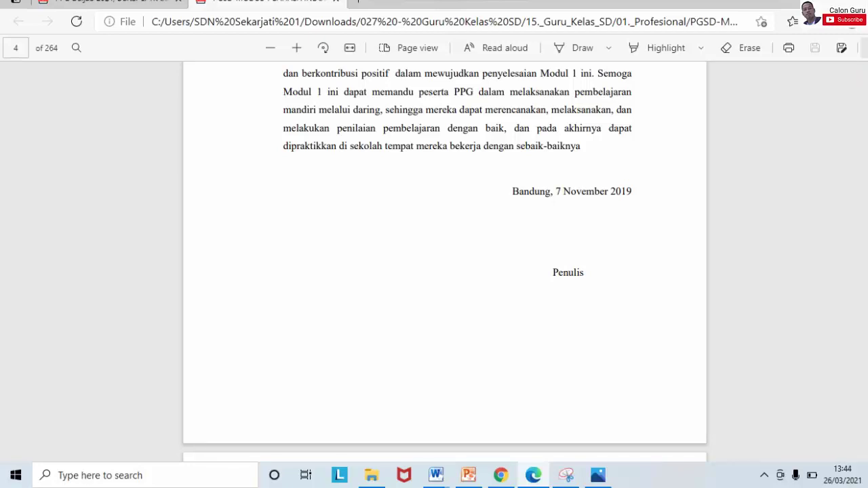
{"action": "scroll", "coordinate": [444, 271], "scroll_direction": "down", "scroll_amount": 10}
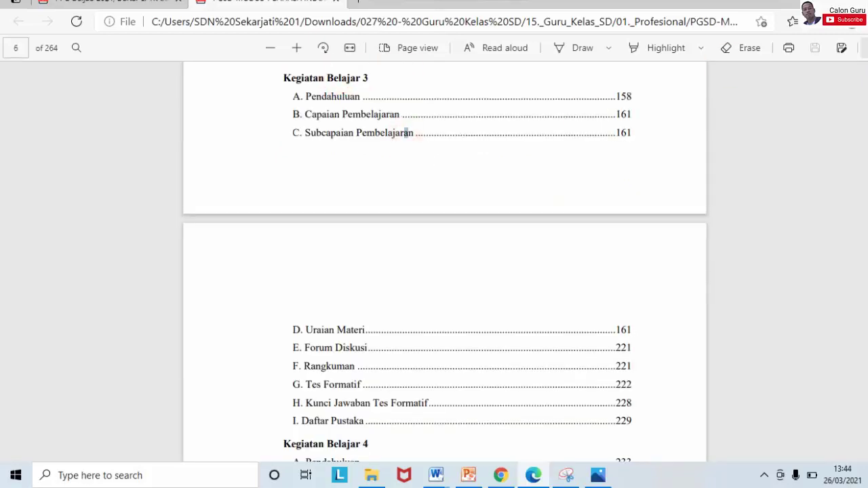
{"action": "scroll", "coordinate": [444, 271], "scroll_direction": "up", "scroll_amount": 9}
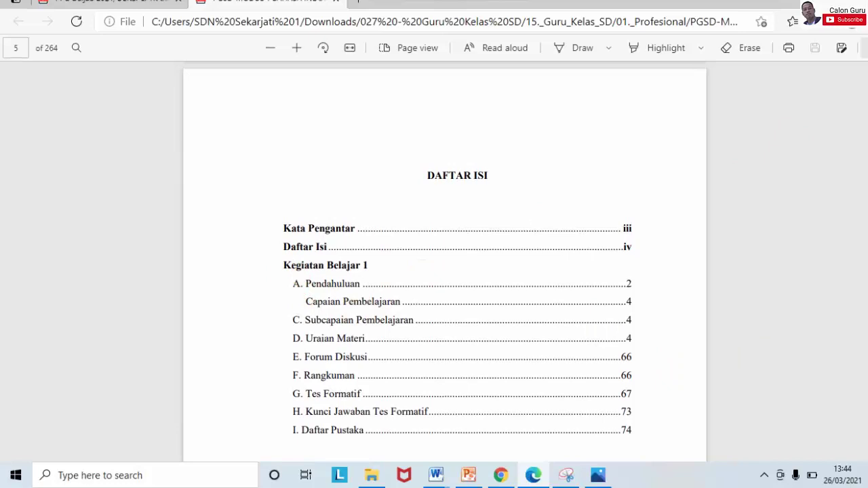
{"action": "scroll", "coordinate": [433, 284], "scroll_direction": "down", "scroll_amount": 1}
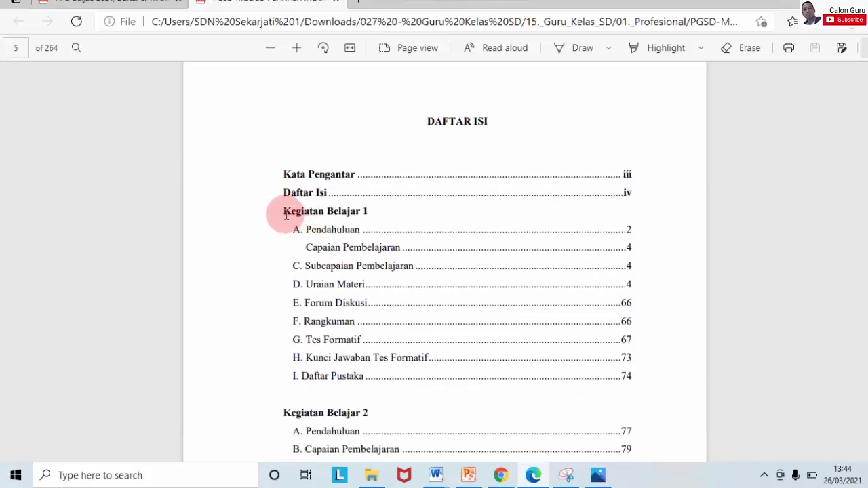
{"action": "left_click_drag", "start_coordinate": [285, 213], "coordinate": [380, 213]}
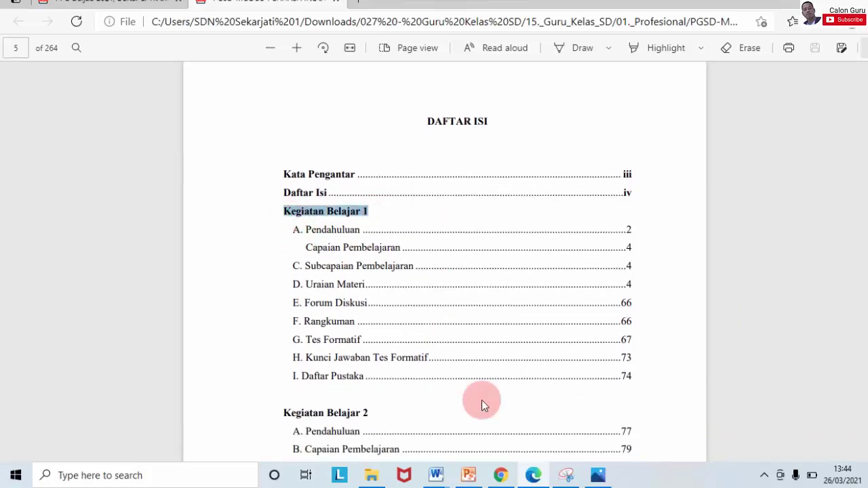